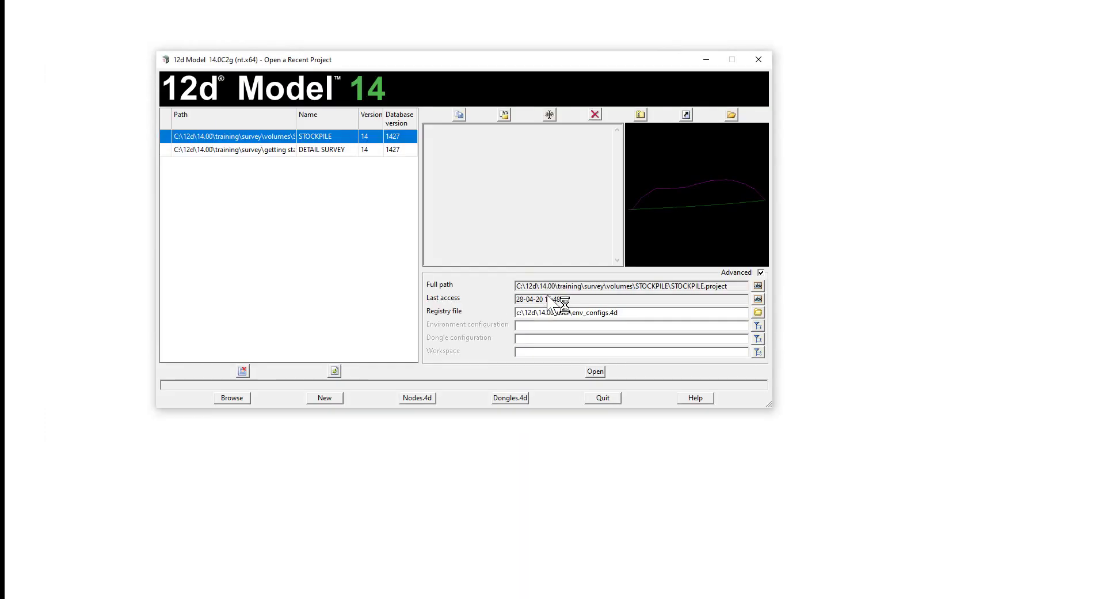
- Start a new project in the volumes folder named MULTIPLE STOCKPILES
click(325, 398)
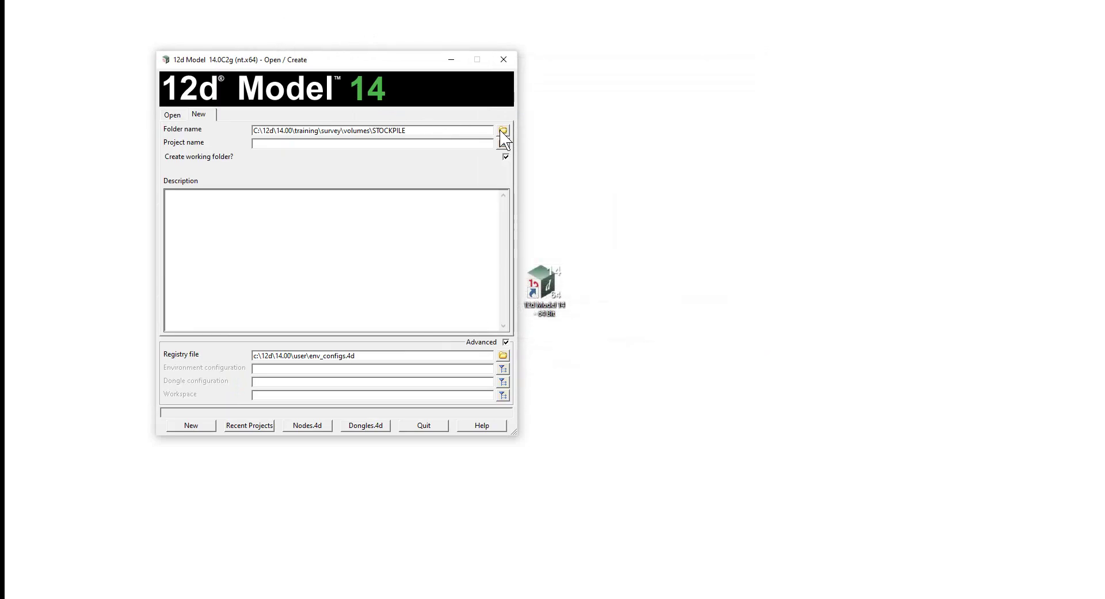
click(503, 131)
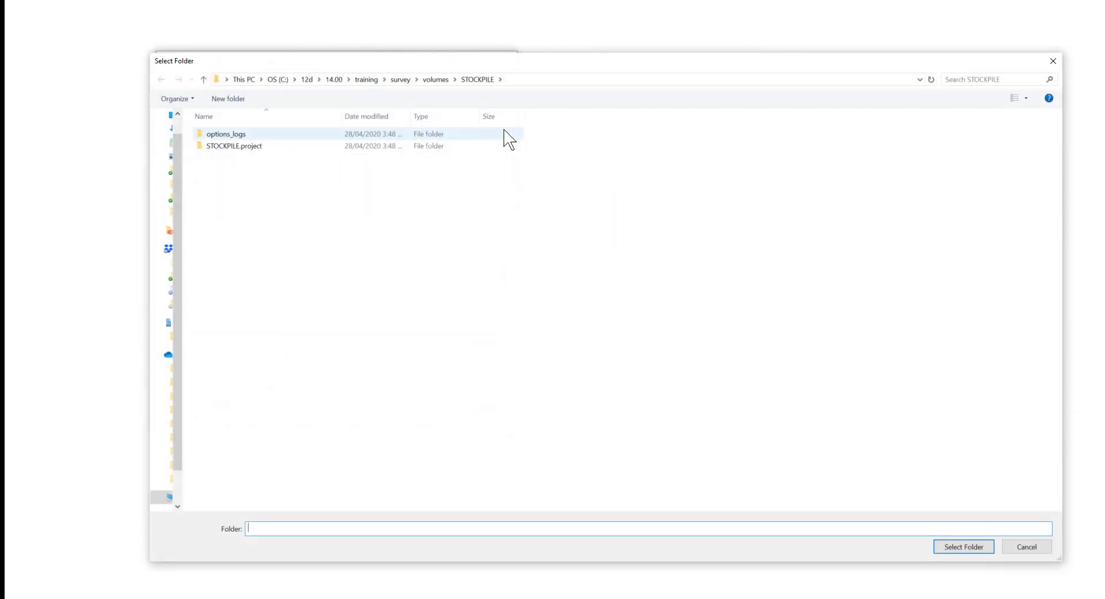
click(435, 80)
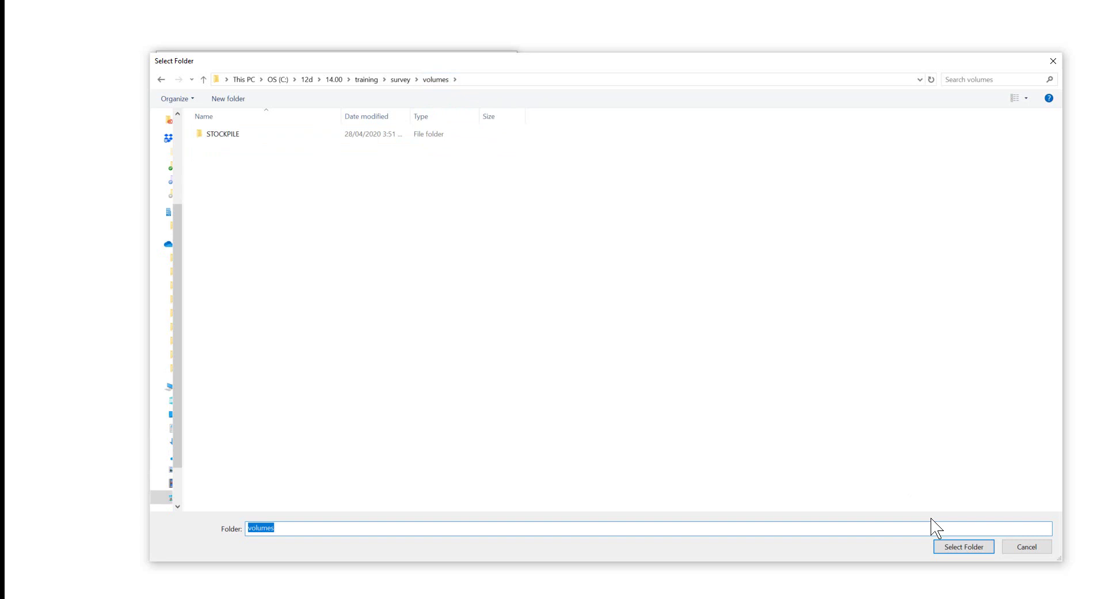
click(964, 548)
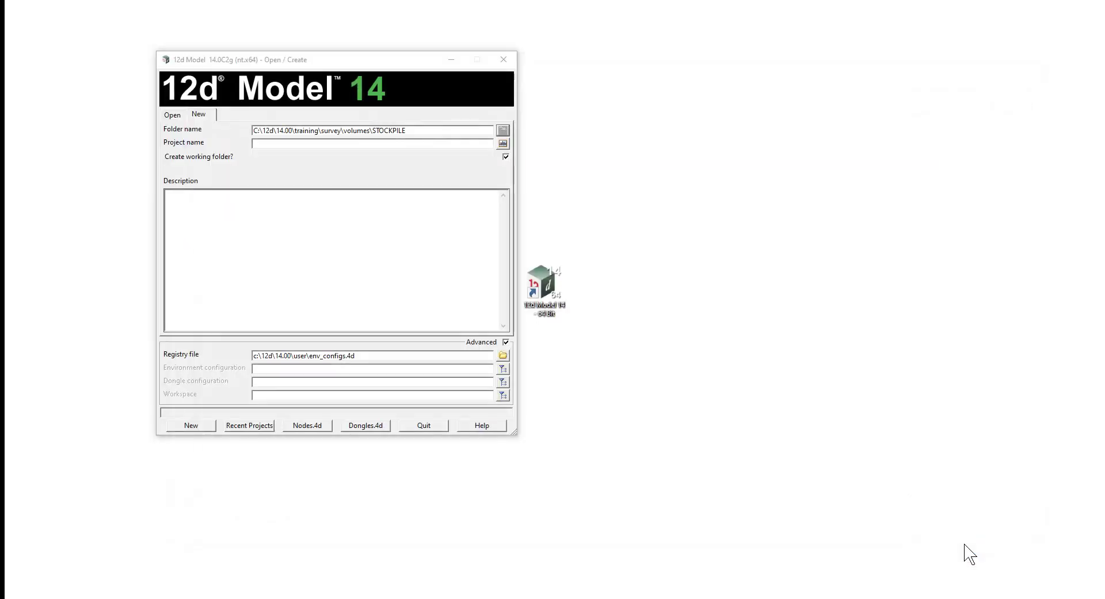
click(279, 144)
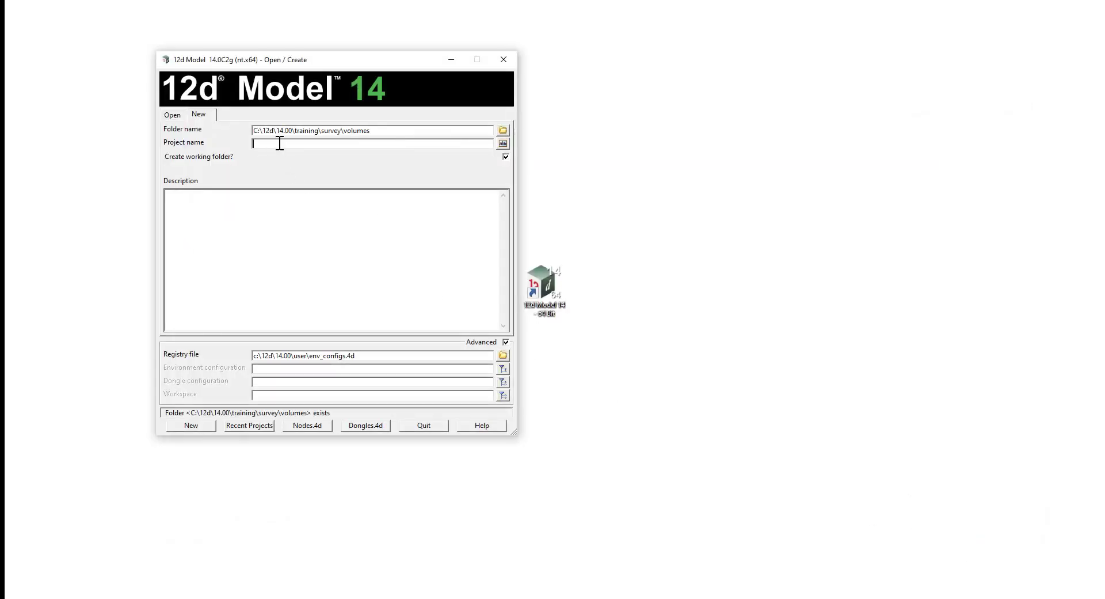
text(MUL)
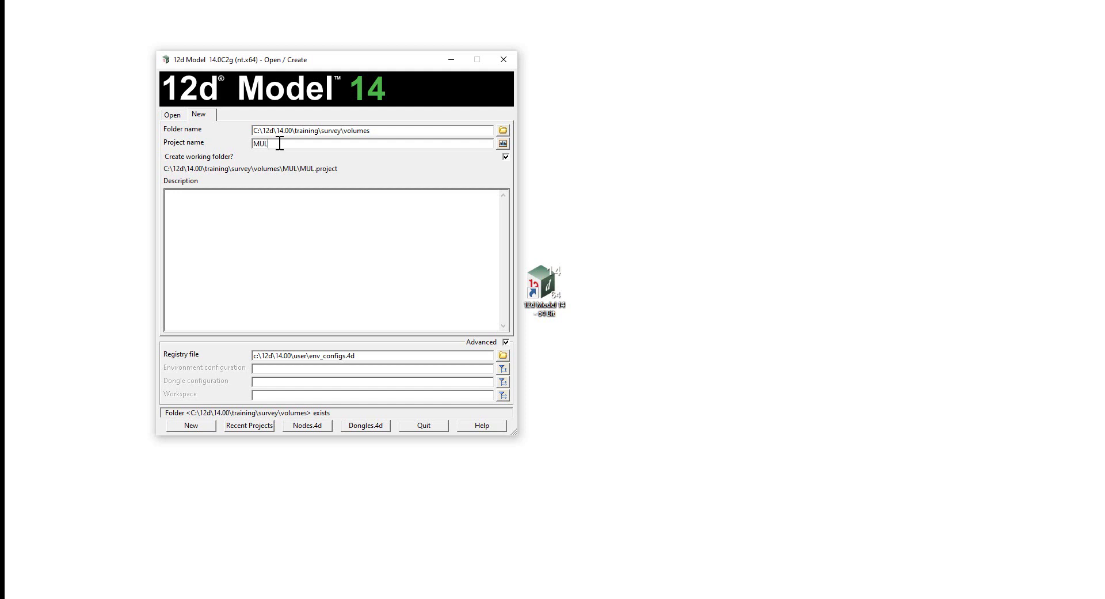
text(TIPLE STOCKPILES)
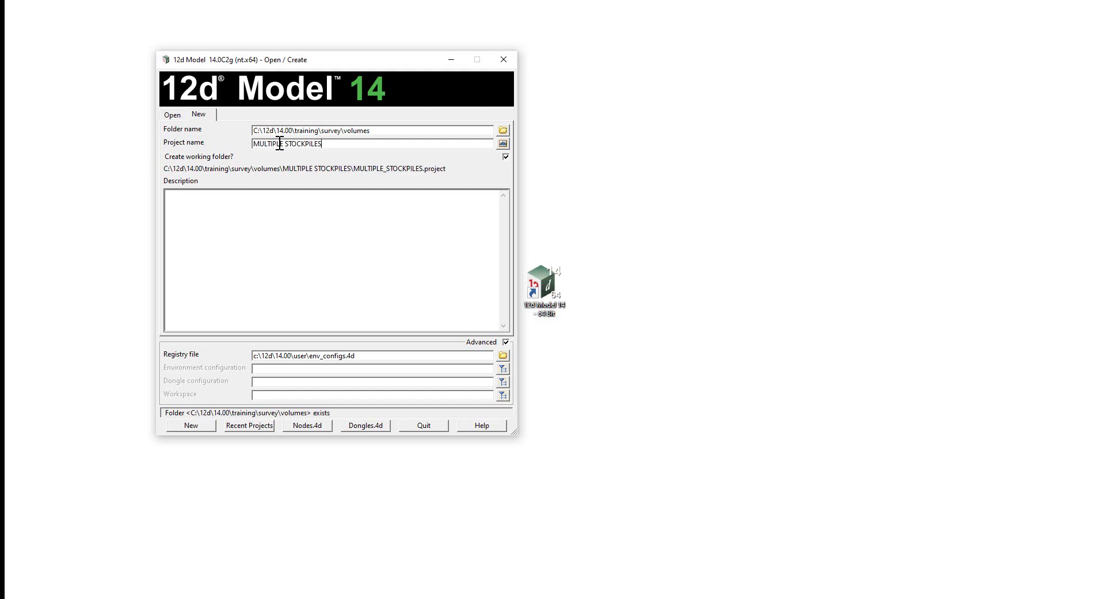
- Create the MULTIPLE STOCKPILES project, skipping the project details setup
click(191, 427)
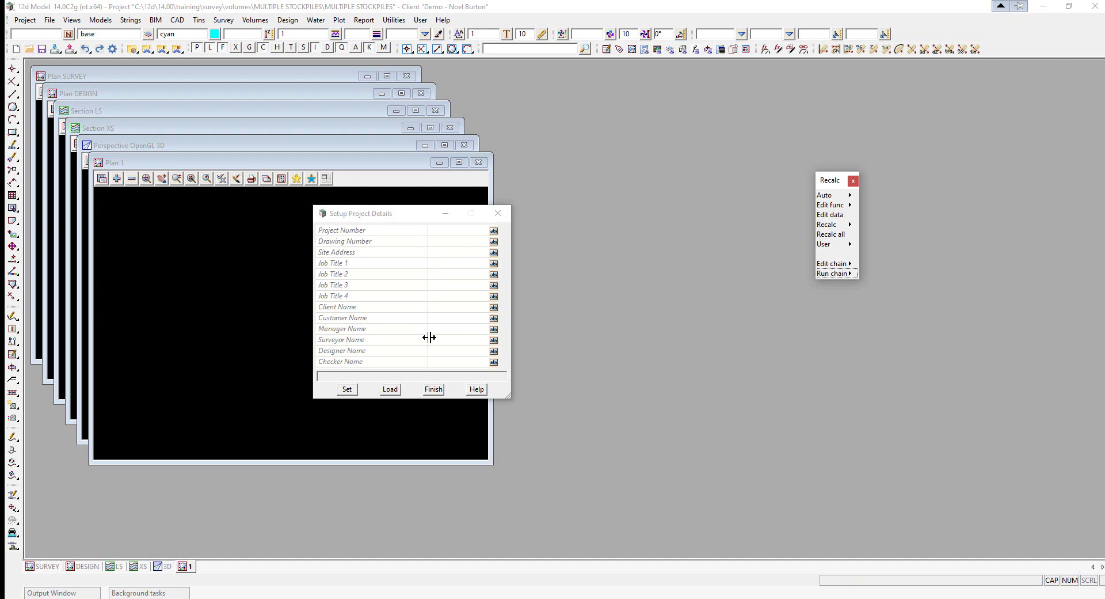
click(433, 389)
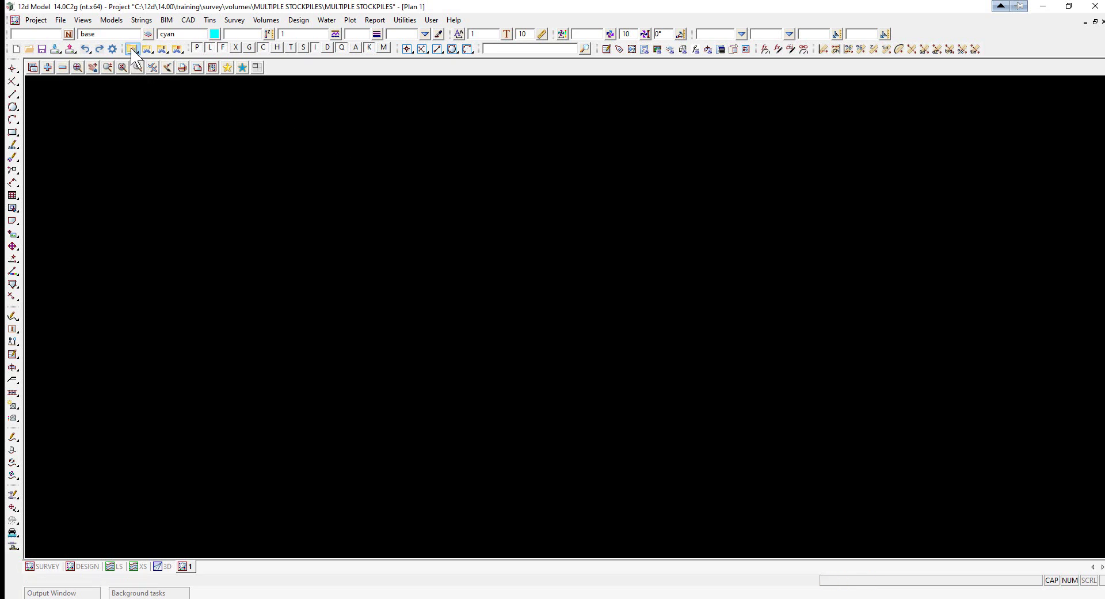
- Browse from the project folder up to volumes to pick MULTIPLE STOCKPILES.12da for reading
click(132, 49)
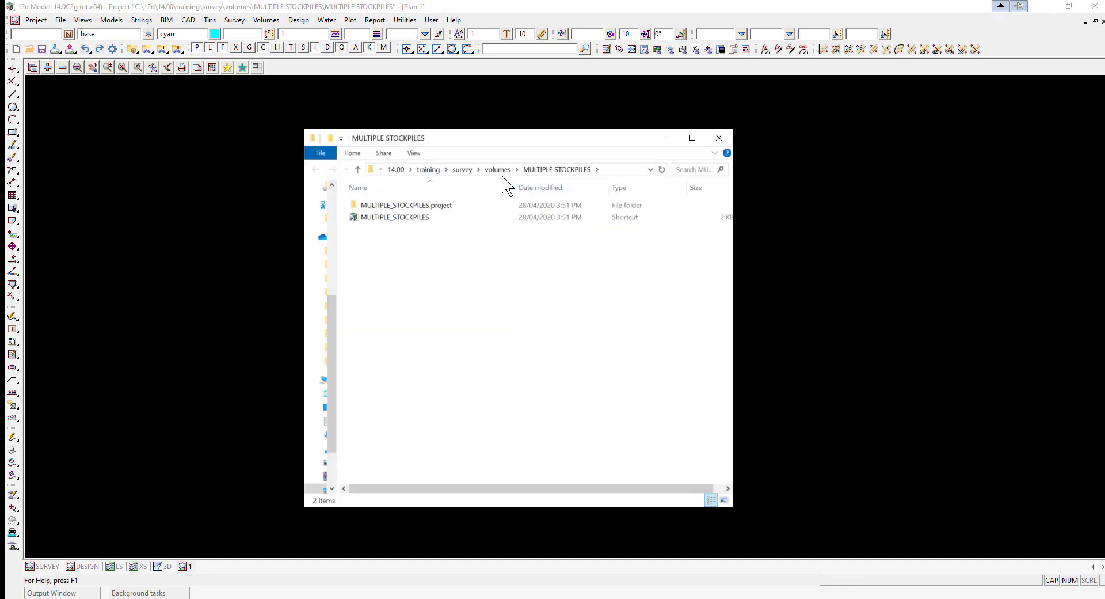
click(501, 177)
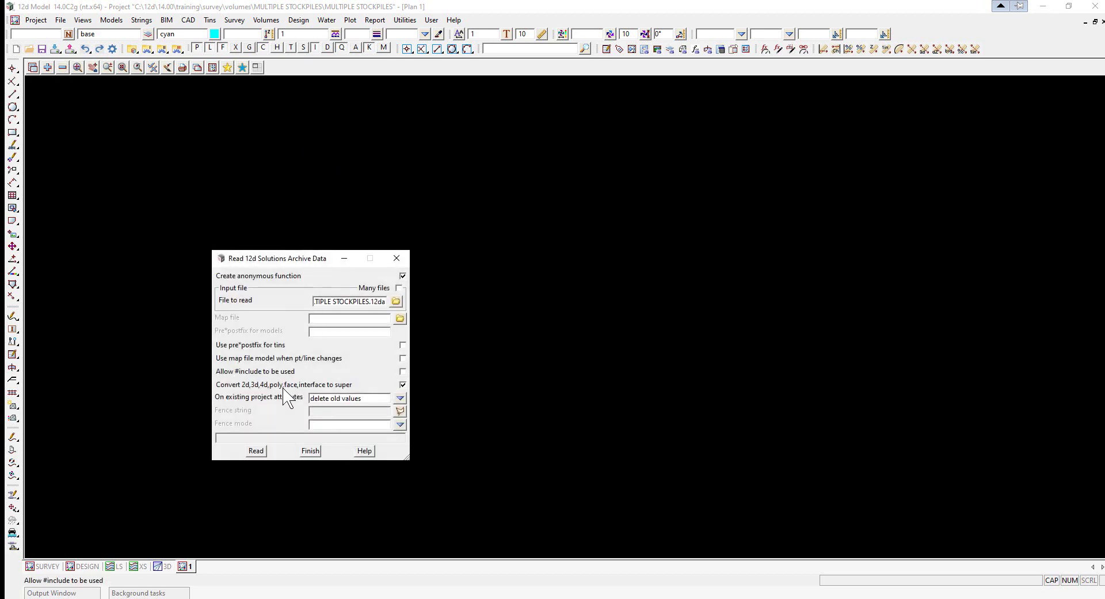
- Read MULTIPLE STOCKPILES.12da into the project and check view 1 shows the SURFACE model
click(256, 451)
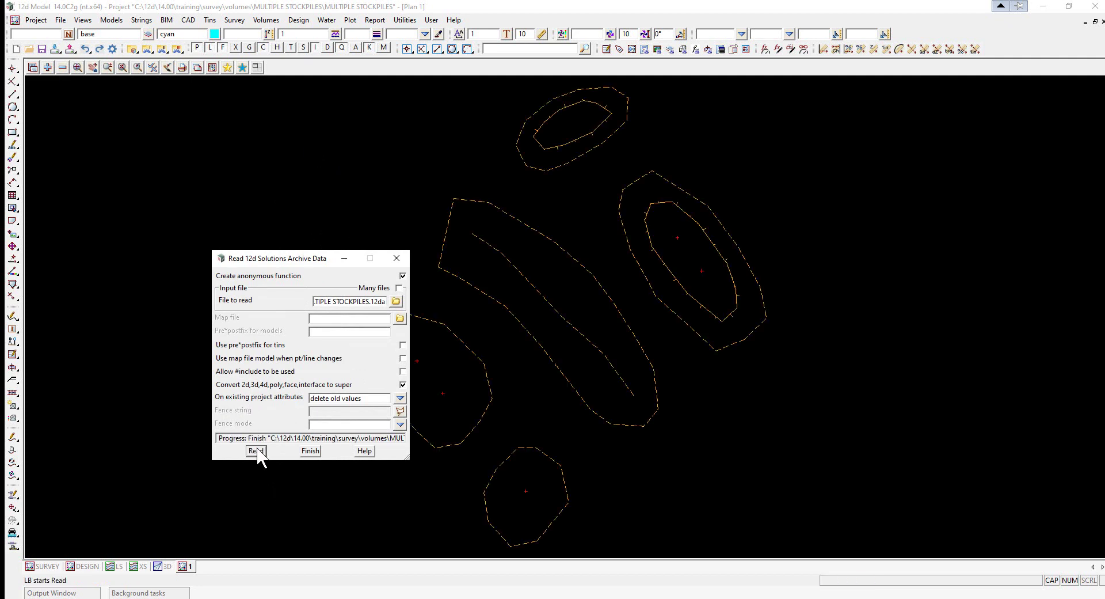
click(311, 451)
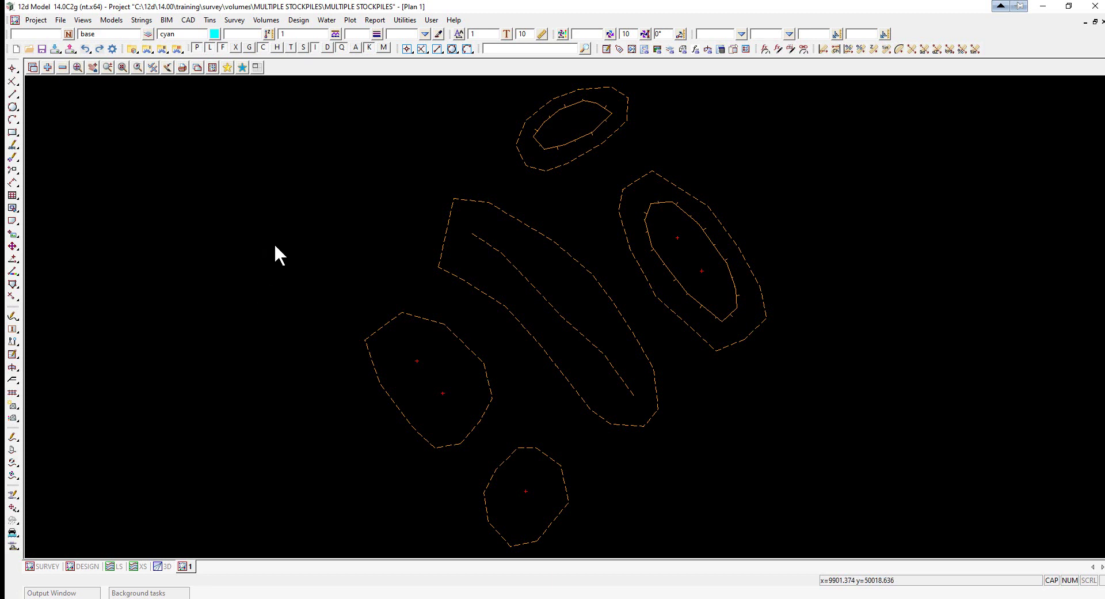
click(63, 67)
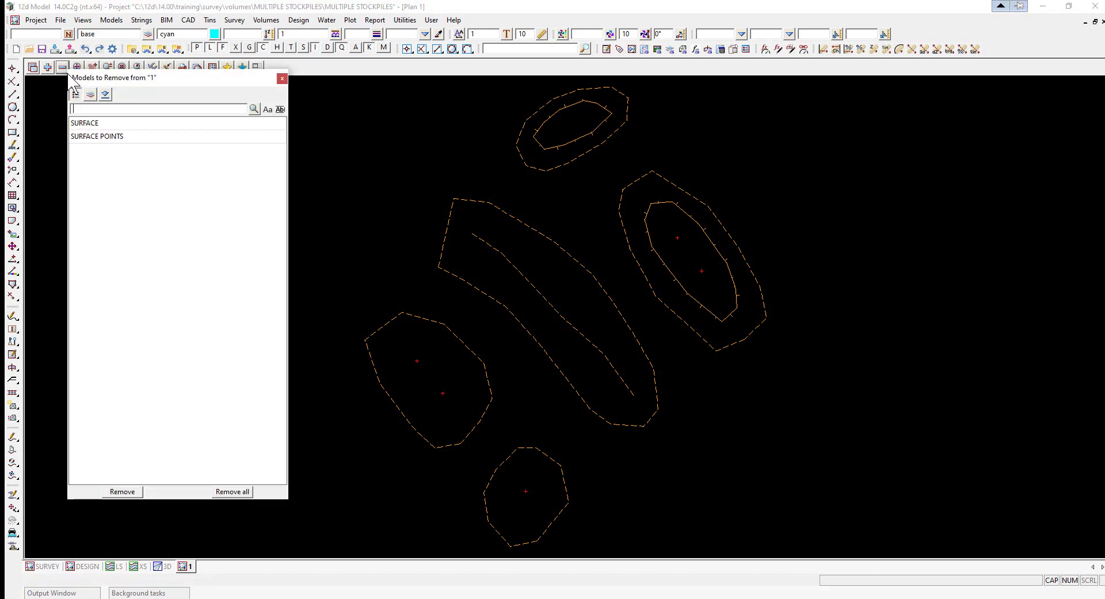
click(90, 124)
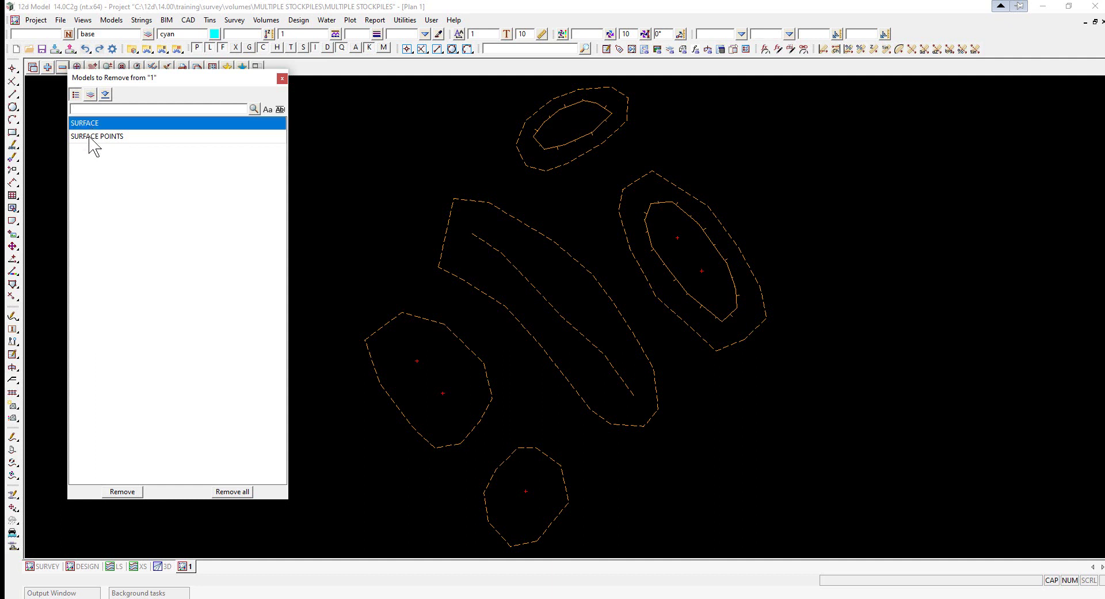
click(282, 78)
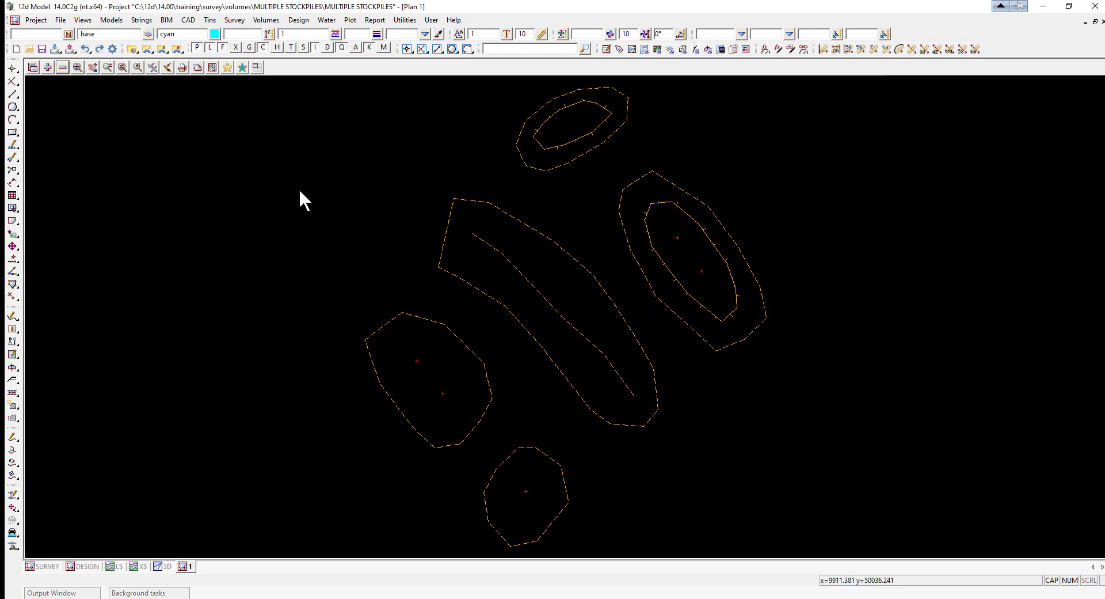
- Open Volumes > Stockpile calculations and set the stockpile data source to view 1
click(266, 19)
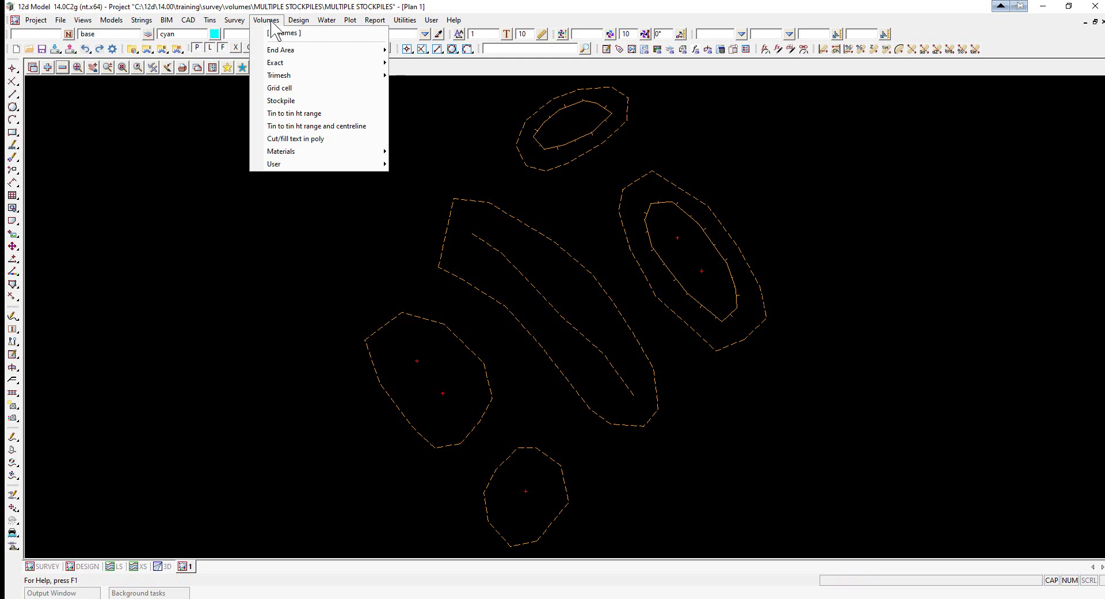
click(283, 102)
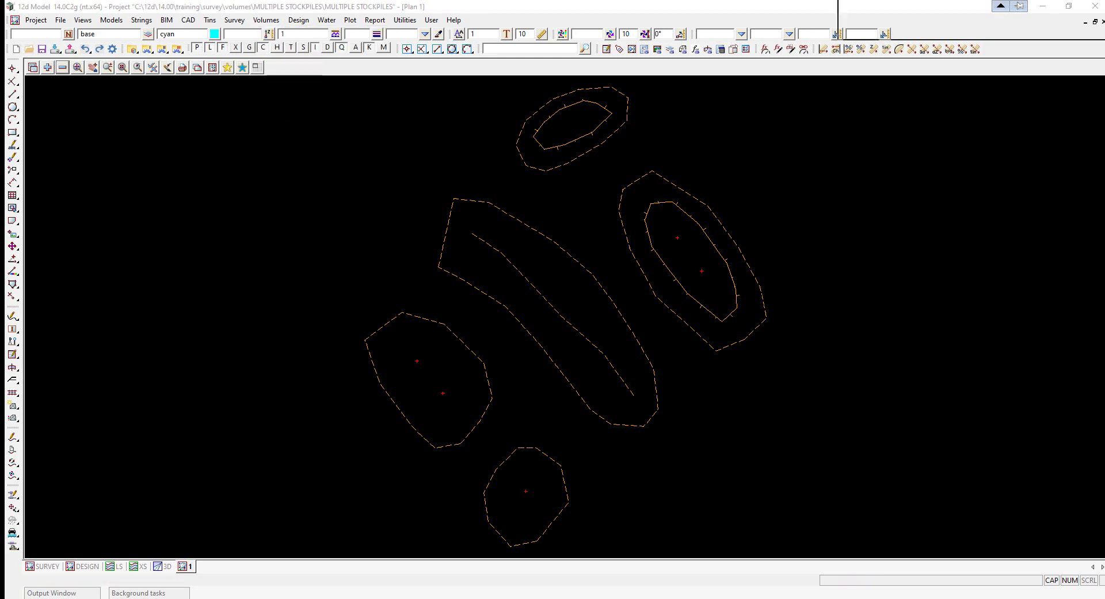
drag(840, 29, 256, 136)
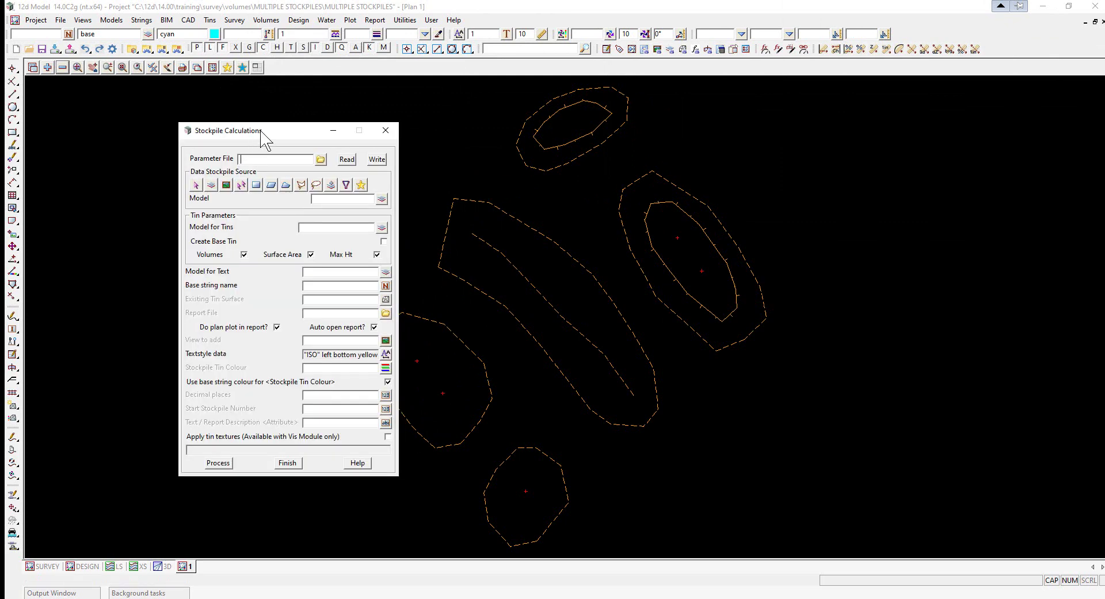
drag(262, 136, 182, 123)
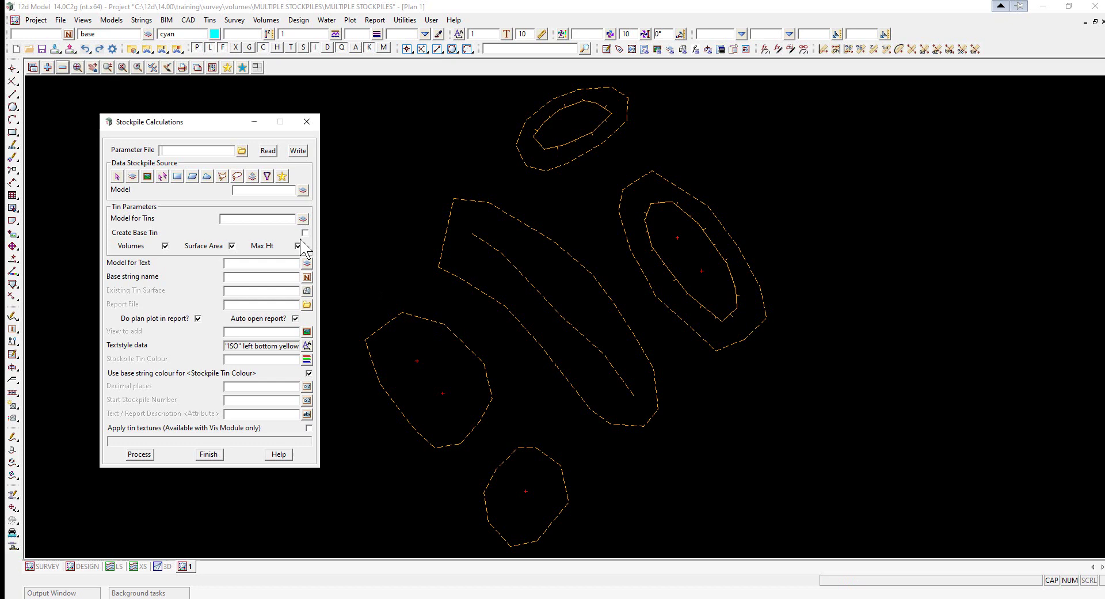
click(148, 176)
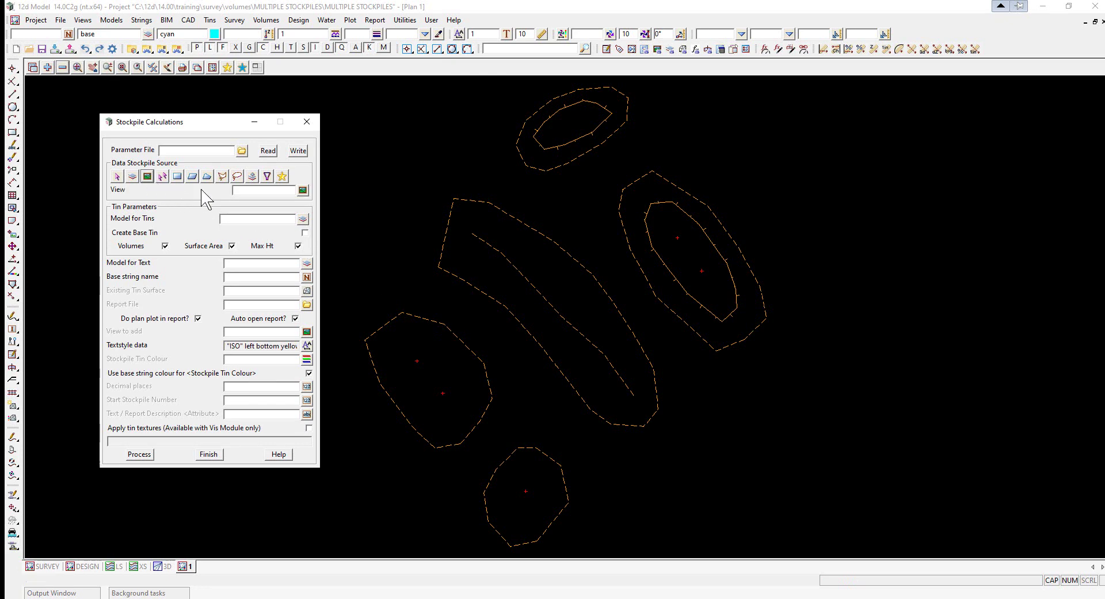
click(302, 190)
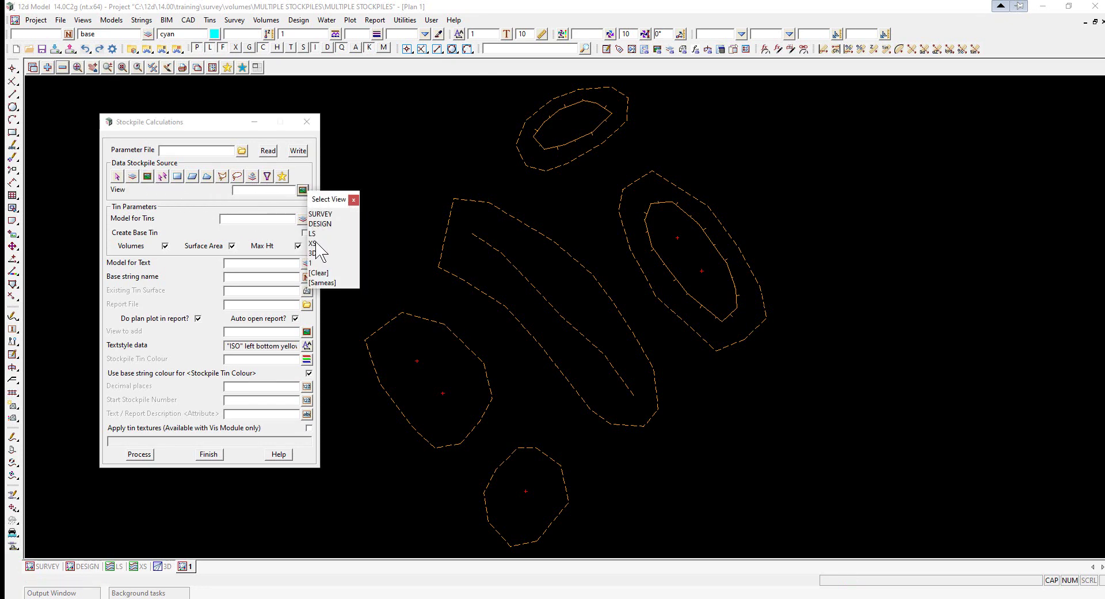
click(312, 263)
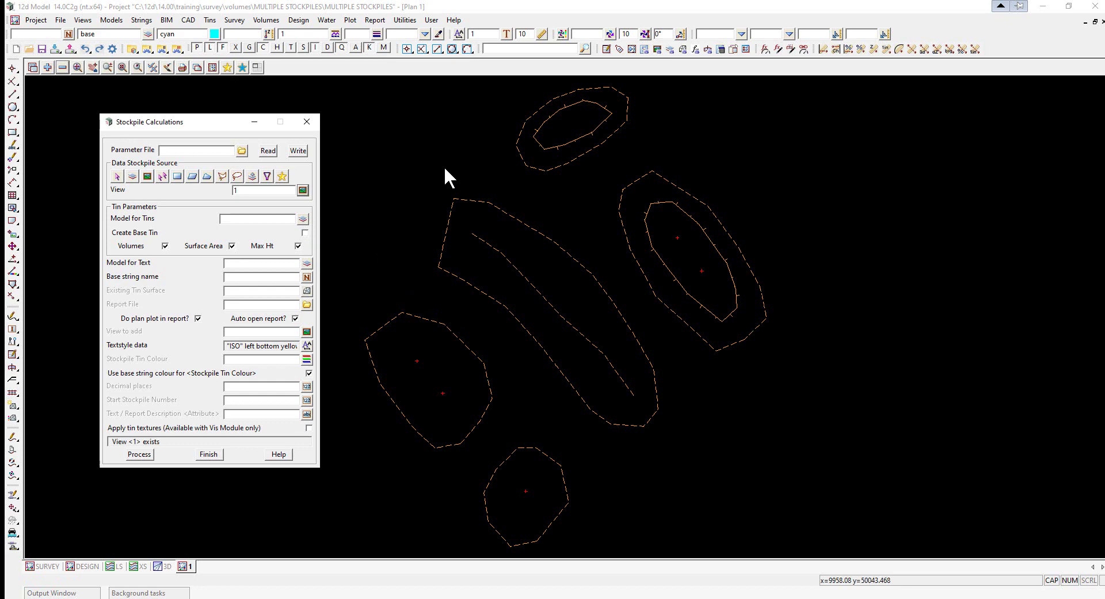
click(540, 171)
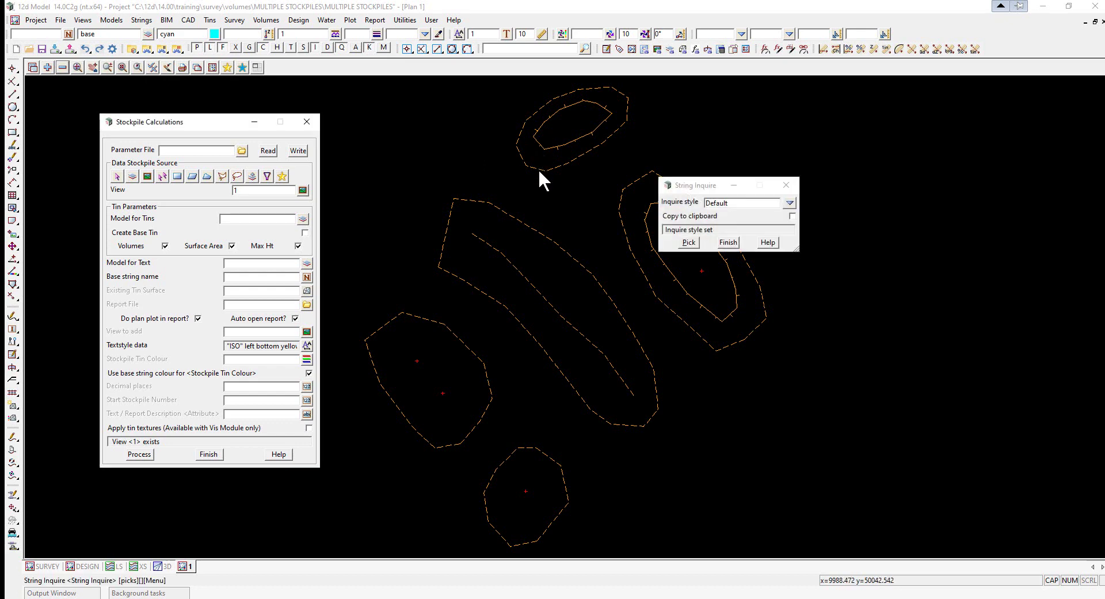
middle_click(539, 169)
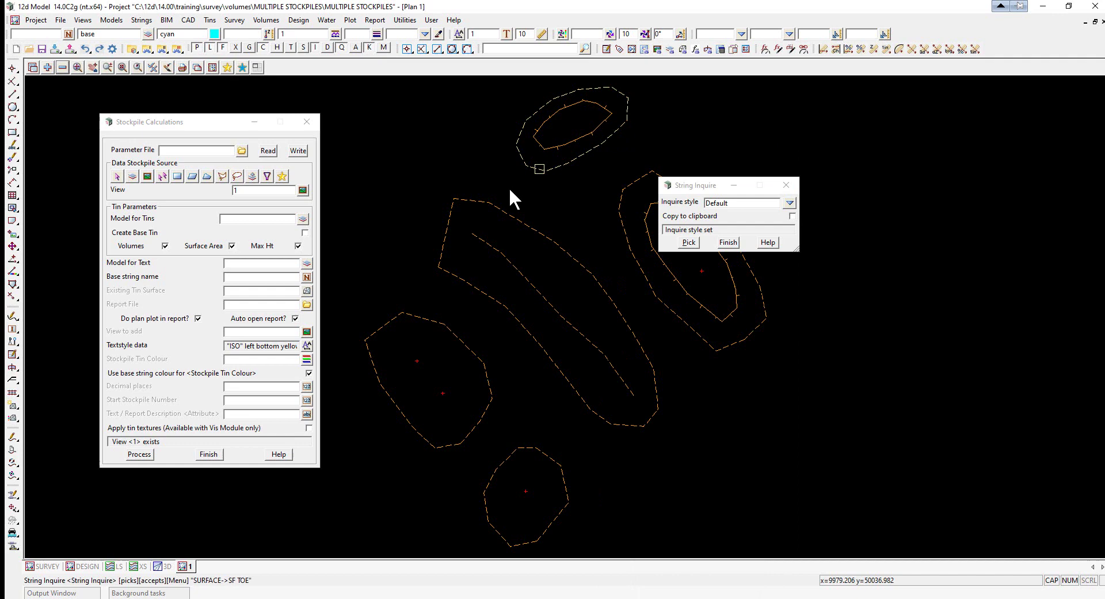
click(496, 205)
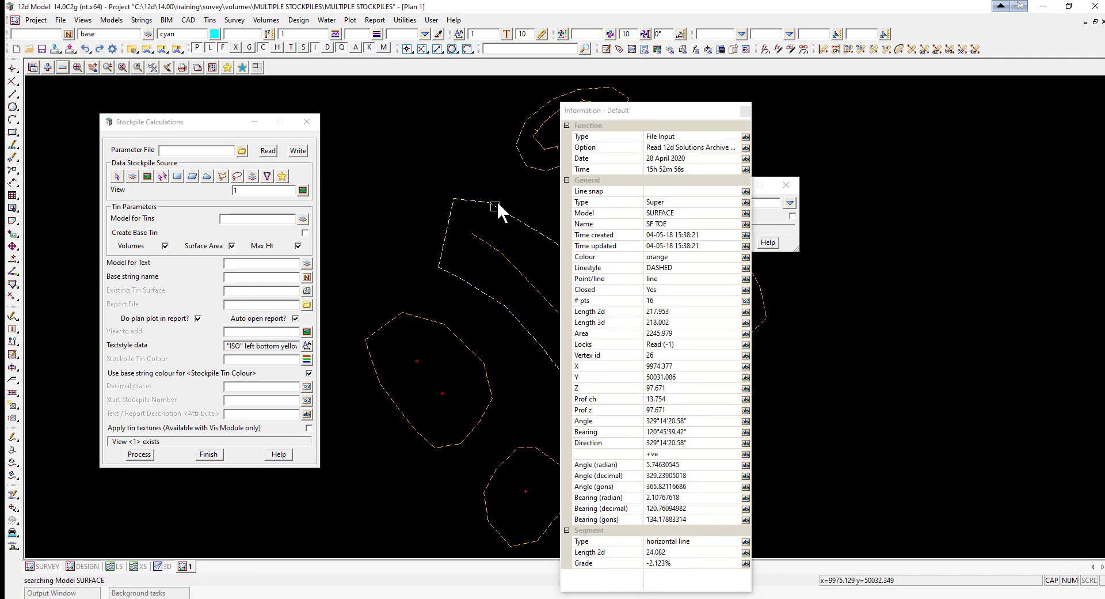
click(726, 241)
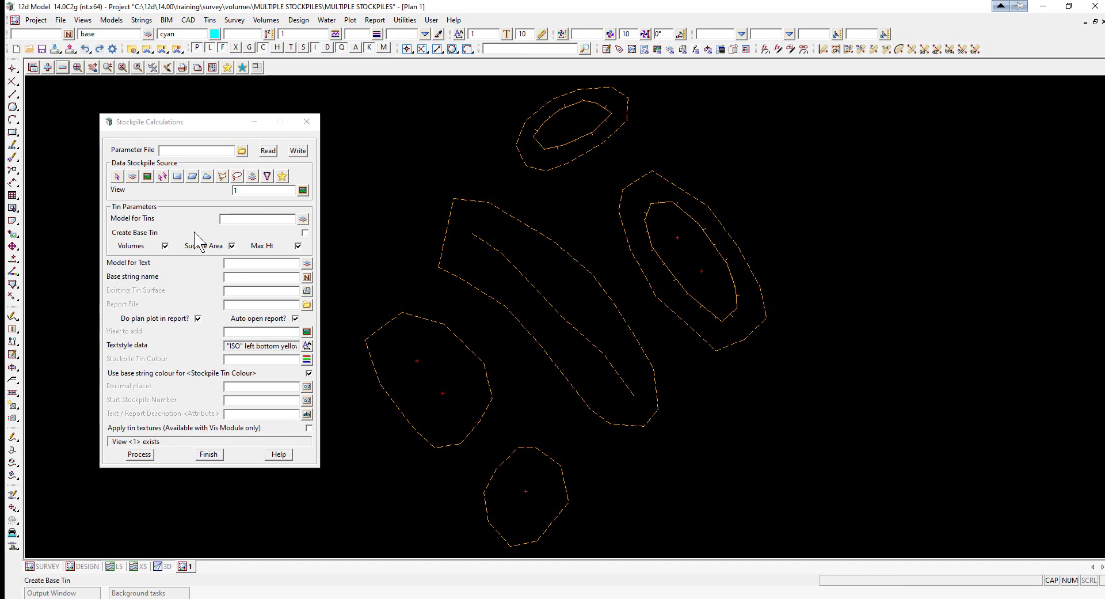
- Name the tin model 'tin stockpiles' and the text model 'txt stockpiles'
click(249, 219)
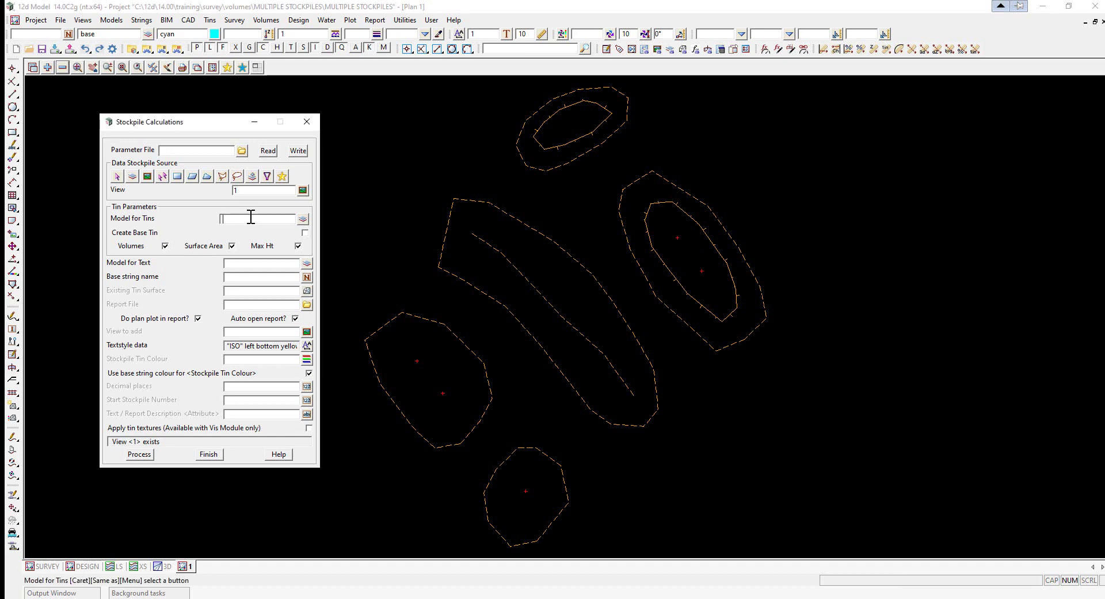
text(tin stockpiles)
key(Tab)
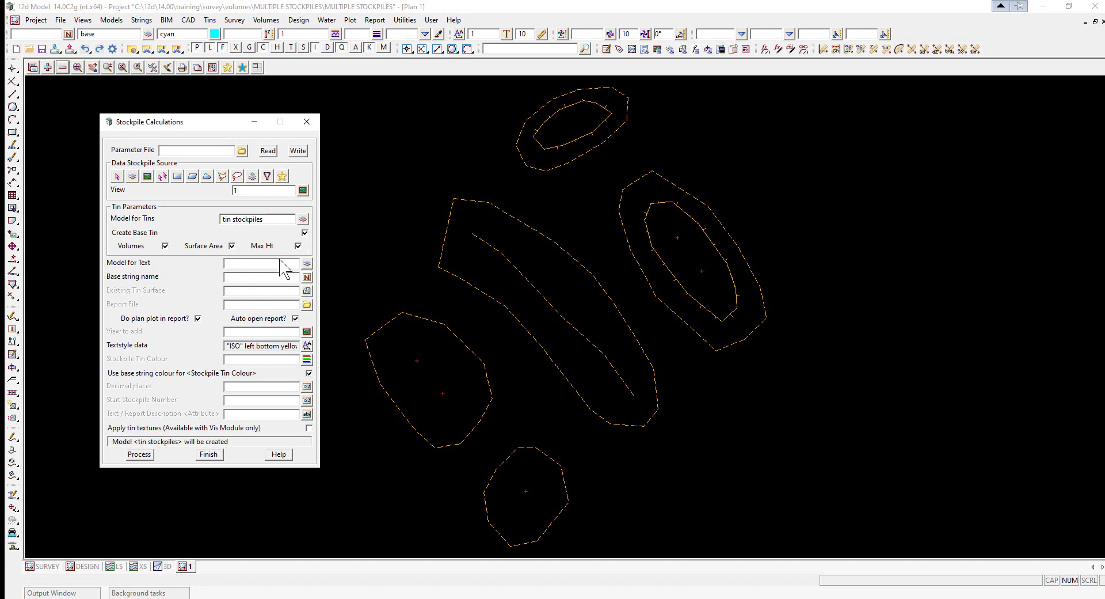
click(247, 264)
text(txt stockpiles)
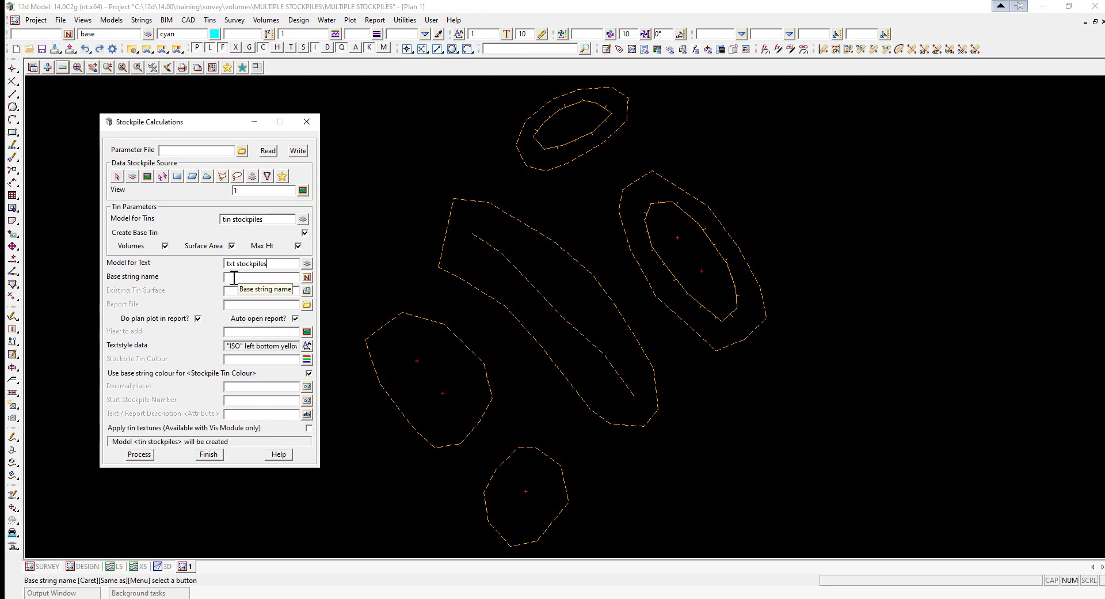
- Pick SF TOE as the base string and name the report file 'stockpile volumes'
middle_click(234, 277)
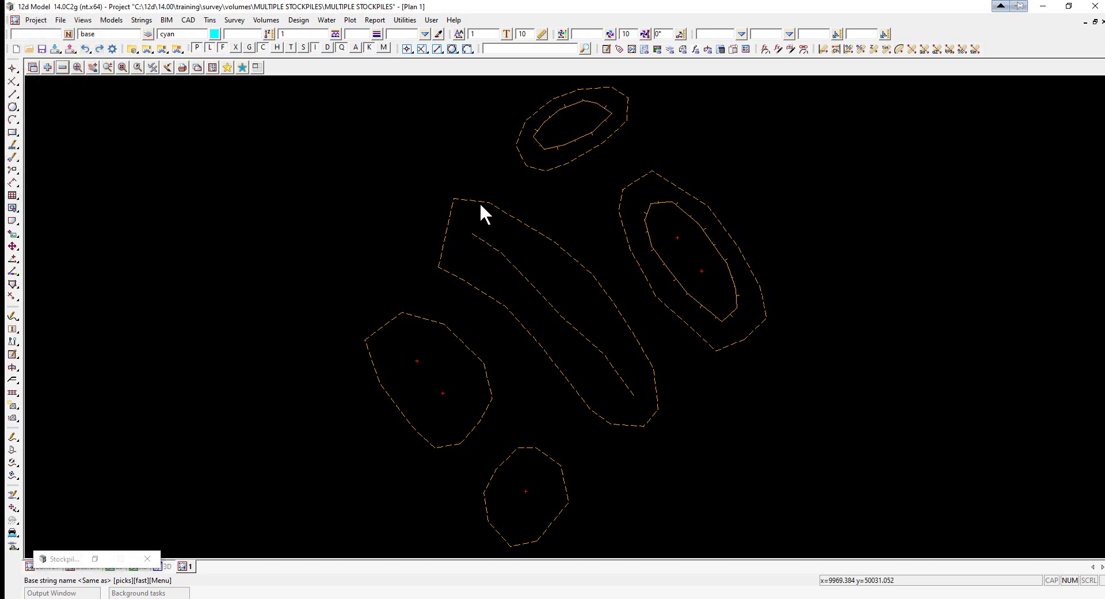
click(481, 199)
middle_click(481, 199)
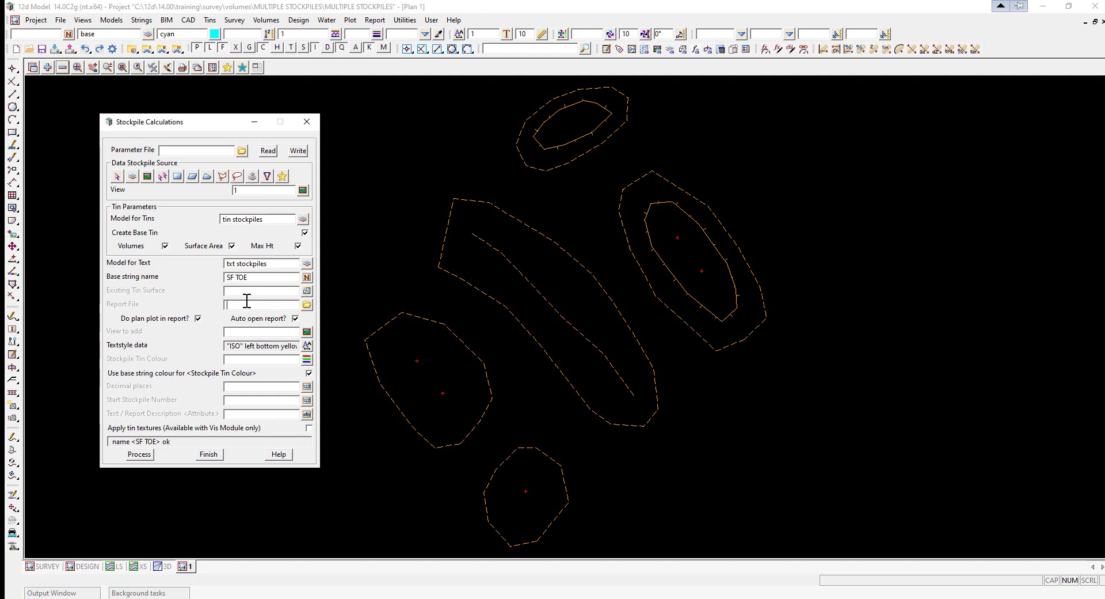
text(stockpile vo)
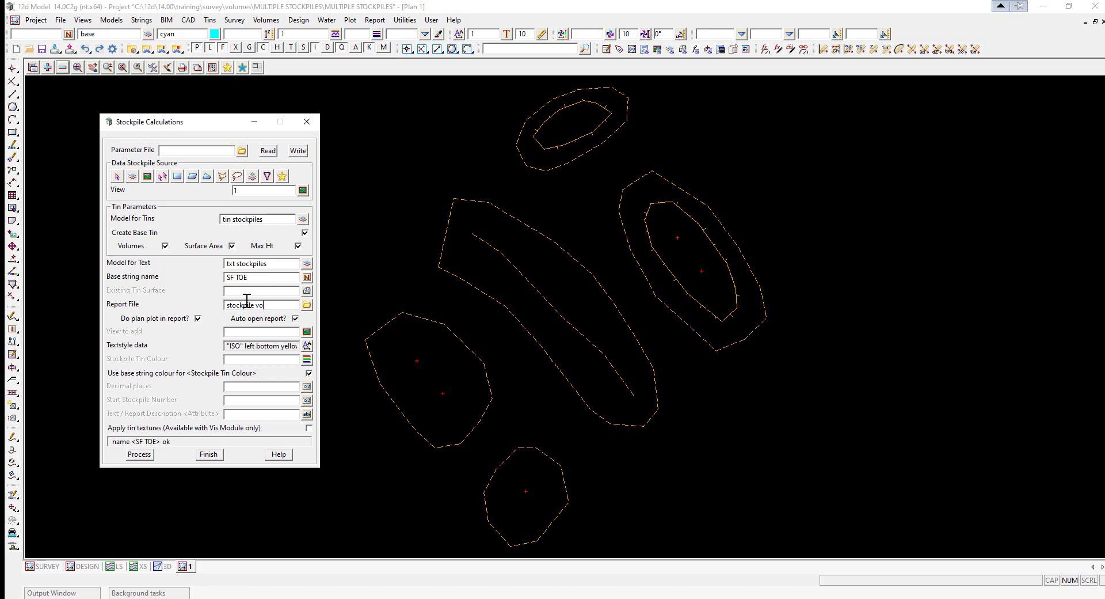
text(lumes)
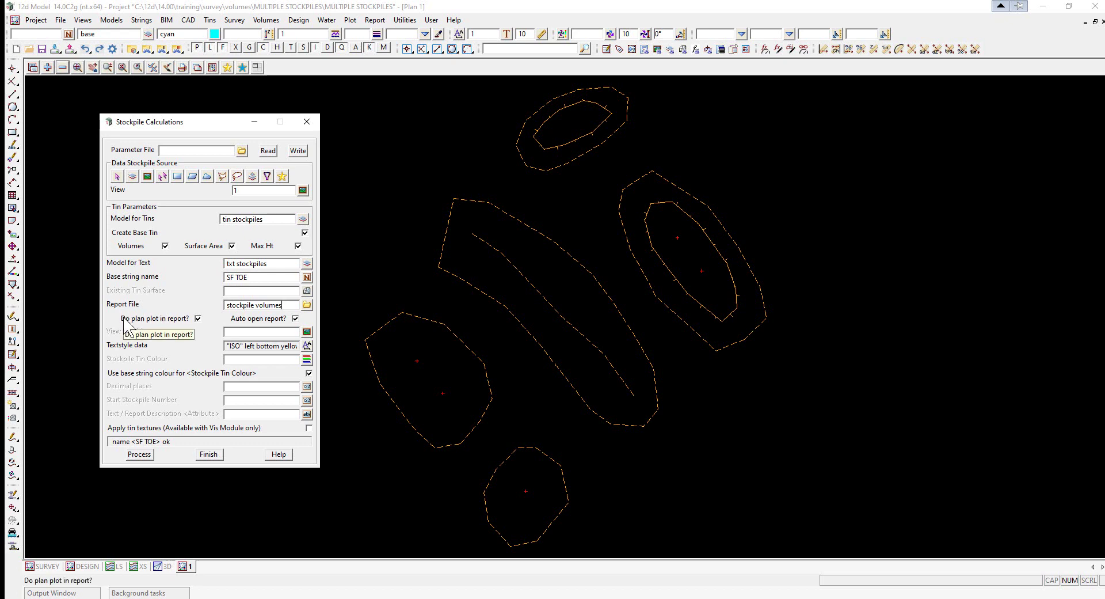
- Omit the report plan plot; use view 1, Text Whiteout 2.5mm labels and magenta tins
click(198, 318)
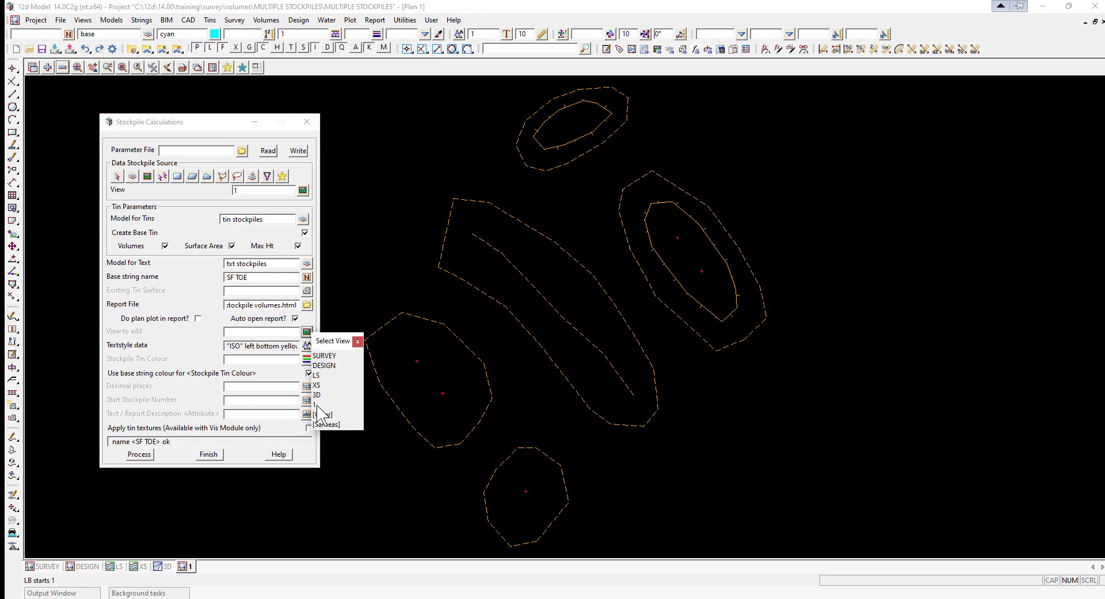
click(317, 405)
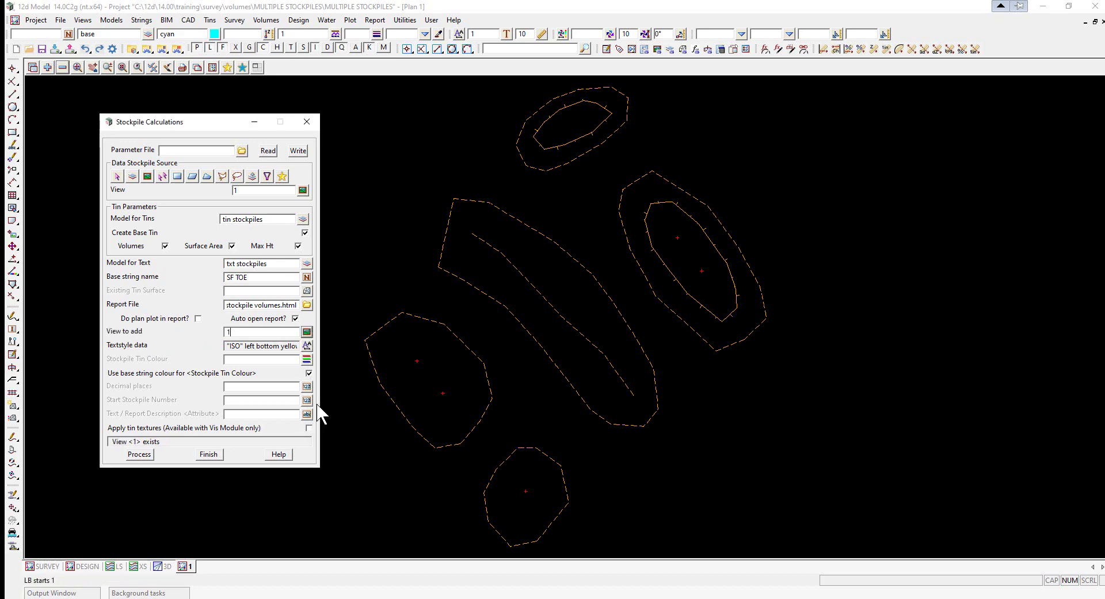
click(307, 345)
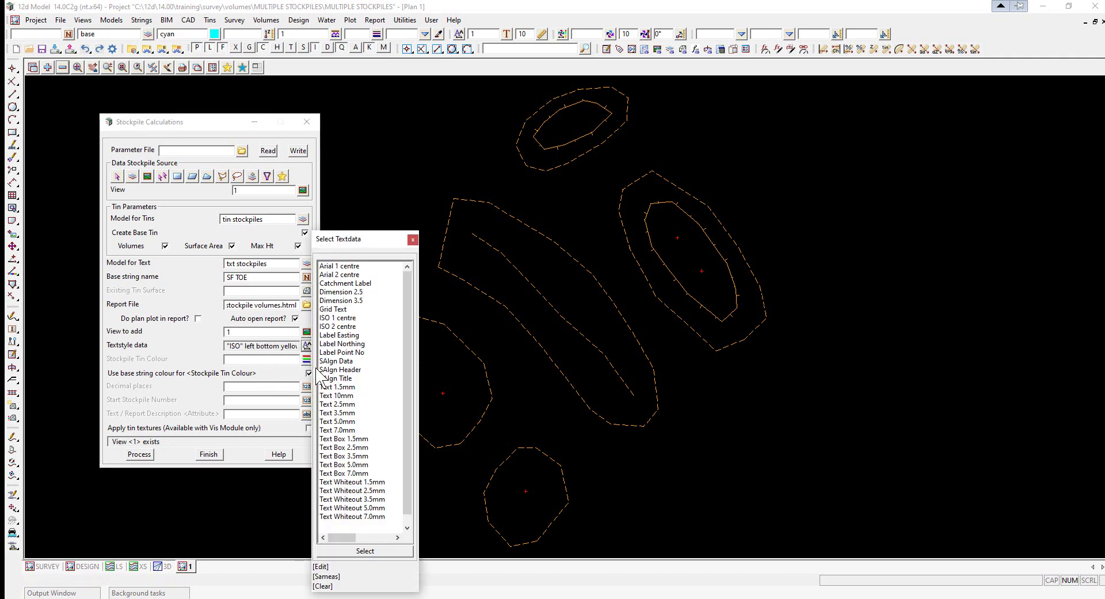
double_click(333, 489)
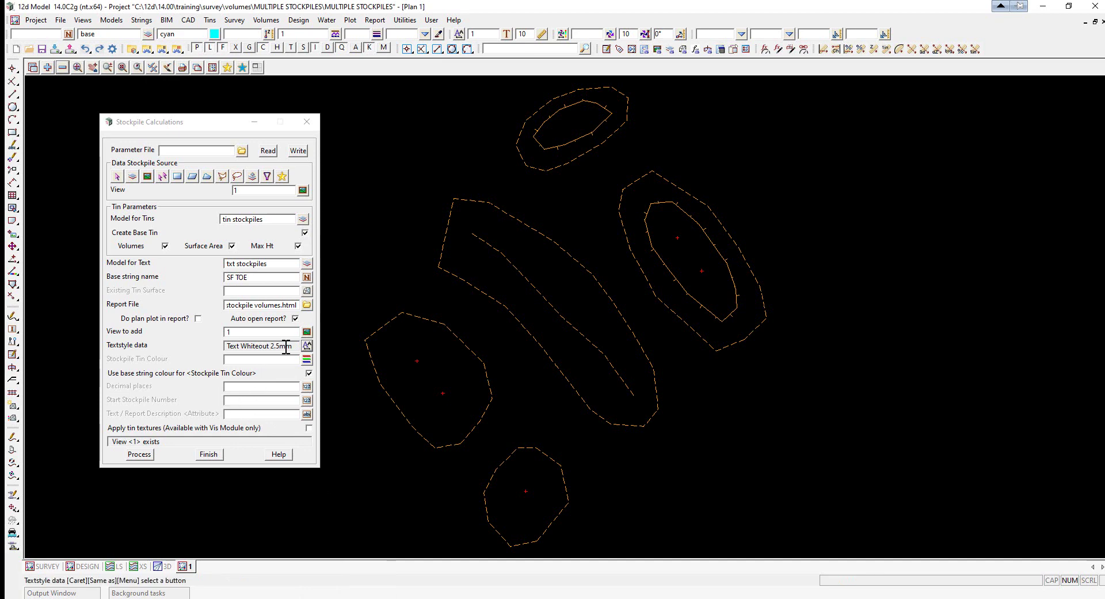
click(307, 359)
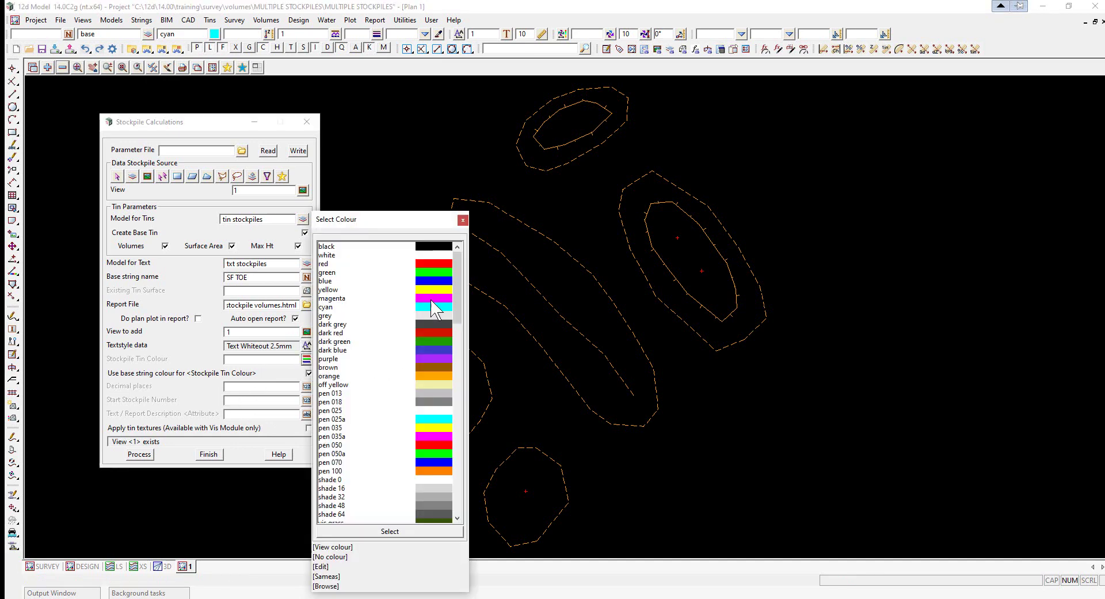
double_click(434, 298)
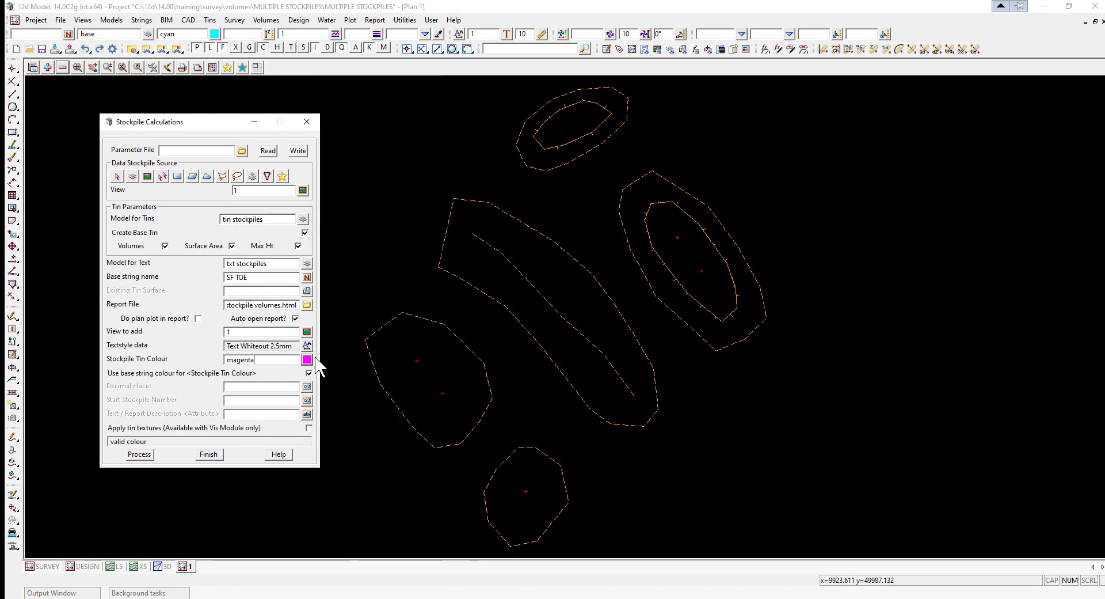
- Set 0 decimal places and start stockpile numbering at 1
click(249, 387)
text(0)
click(234, 401)
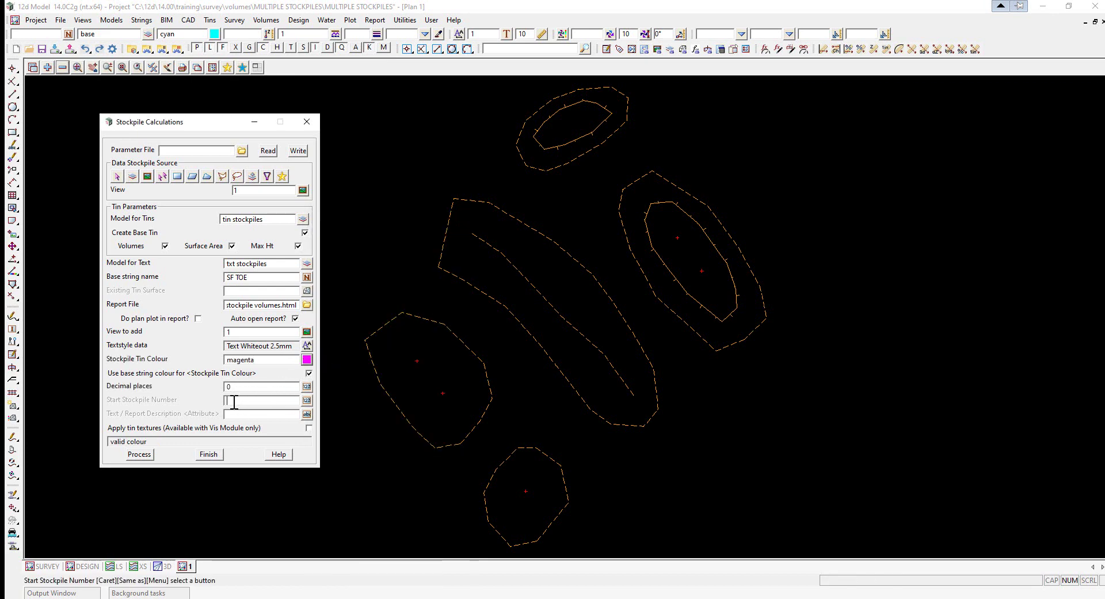
text(1)
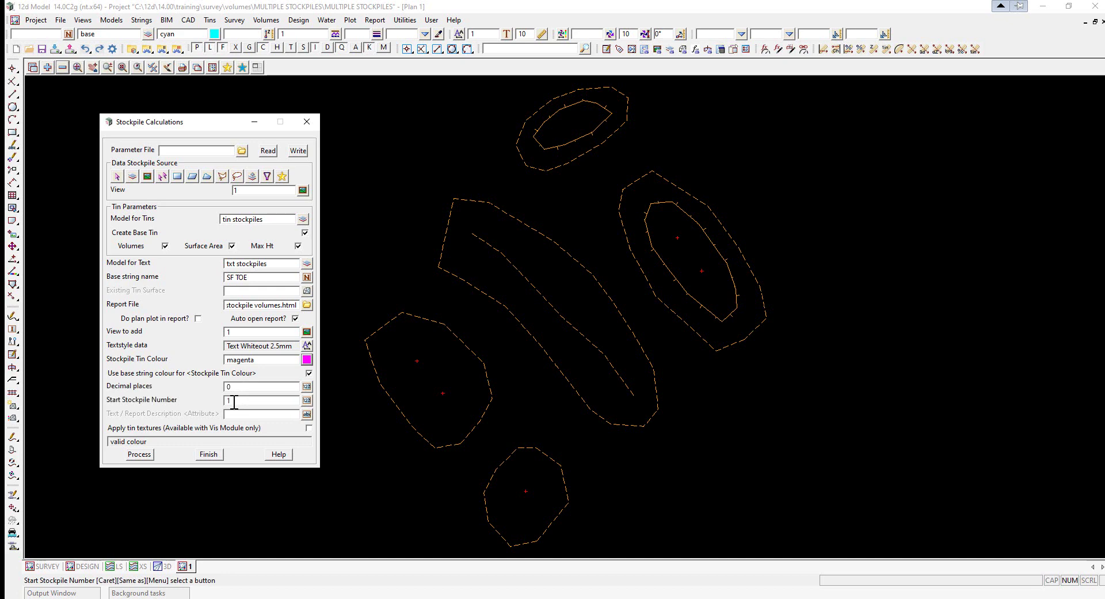
- Process the stockpile calculation and close the stockpile volumes.html report in Edge
click(142, 457)
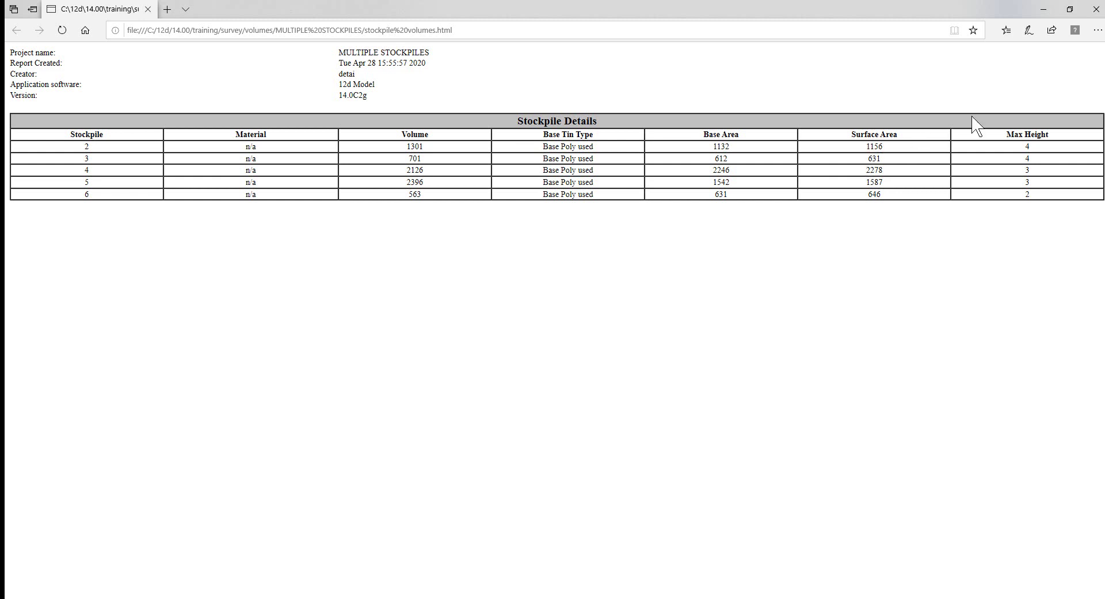
click(1096, 10)
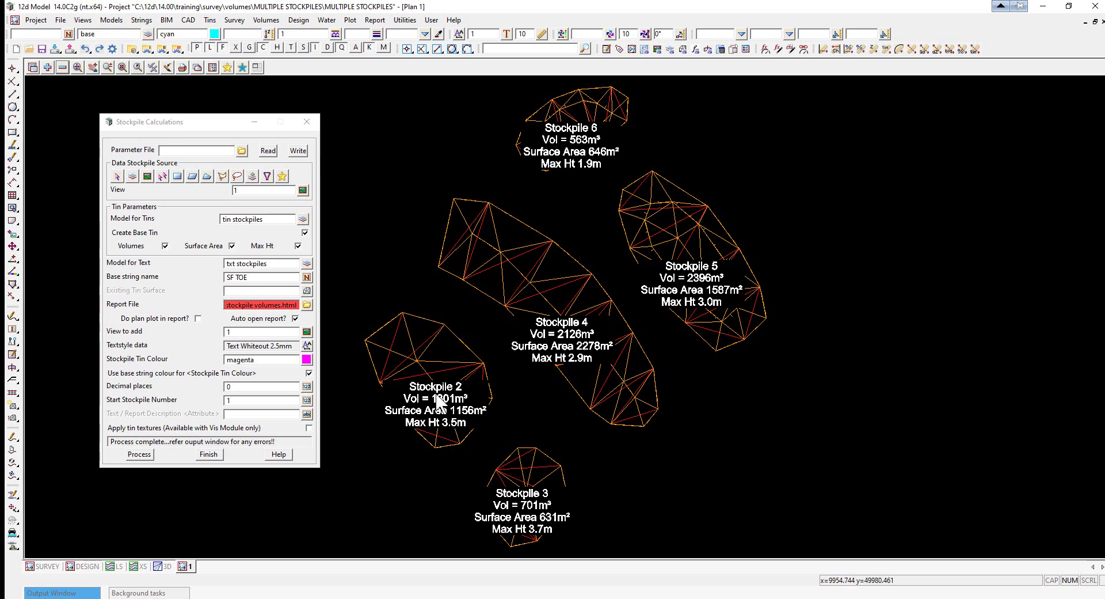
scroll(400, 448, up, 2)
scroll(399, 447, down, 3)
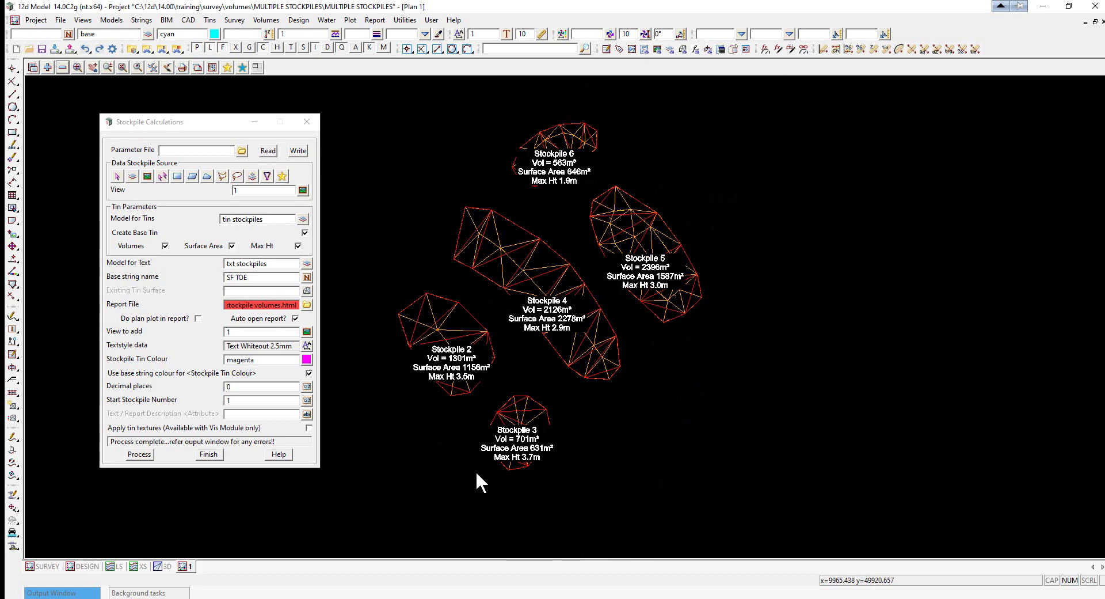
scroll(476, 469, up, 2)
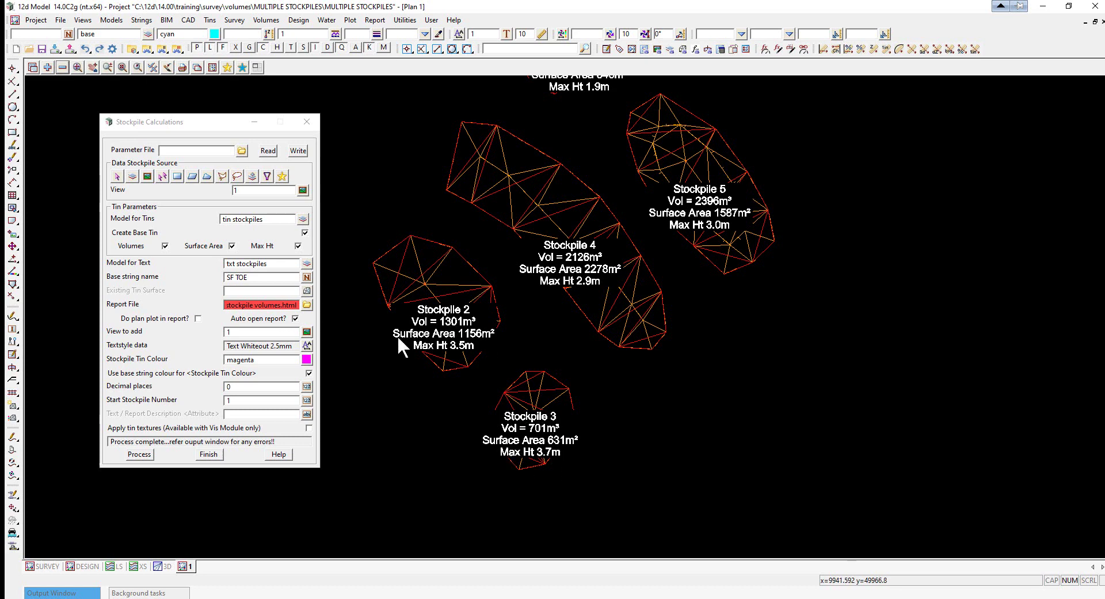
scroll(572, 460, down, 1)
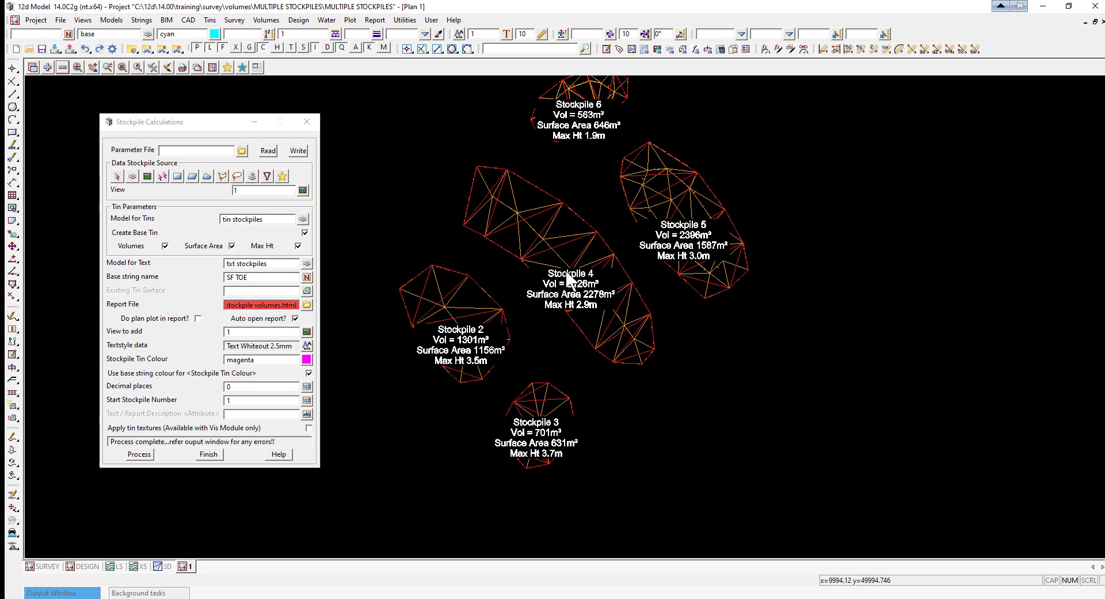